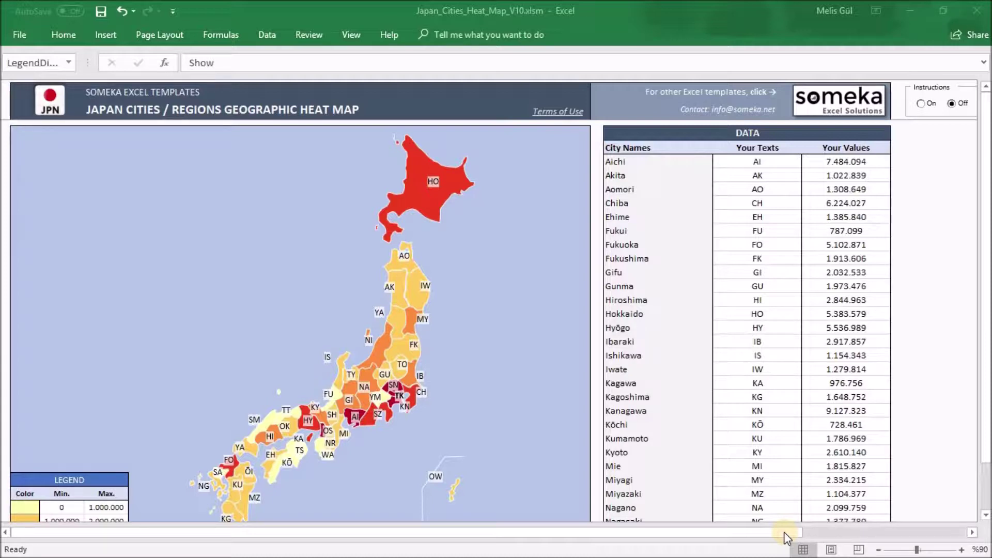
Check the instructions and Aichi's R7 value unchanged, then scroll down to the SETTINGS palettes
{"action": "left_click", "coordinate": [922, 104]}
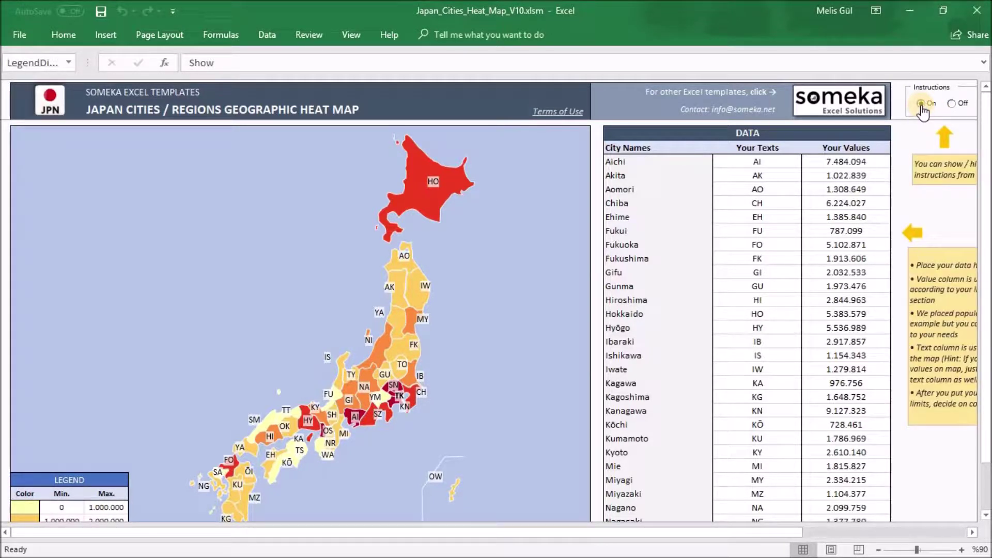
{"action": "left_click", "coordinate": [952, 104]}
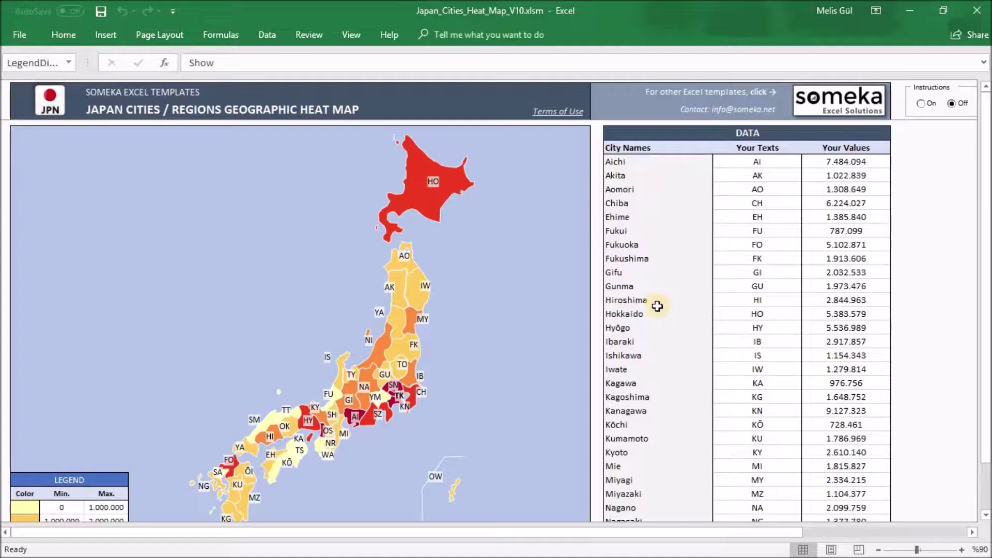
{"action": "left_click", "coordinate": [872, 162]}
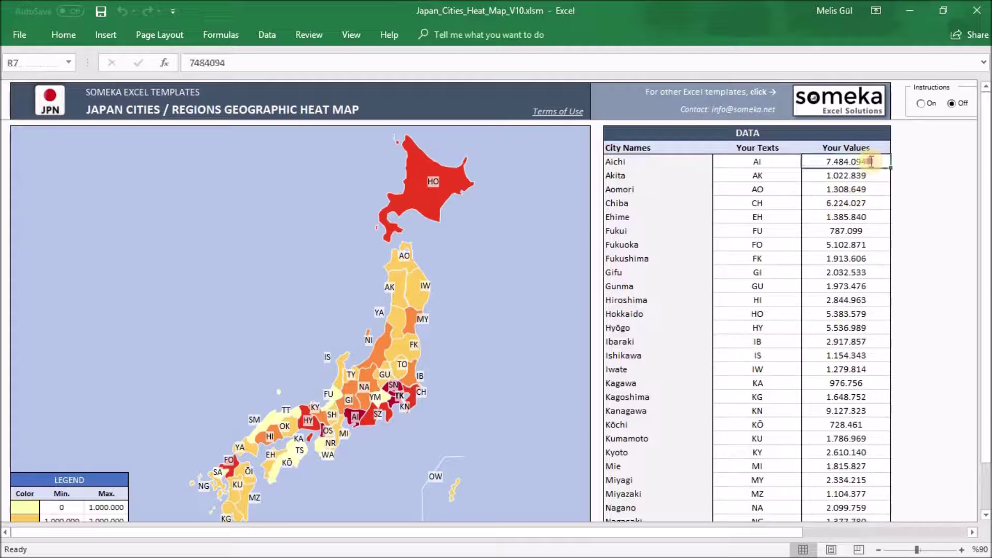
{"action": "double_click", "coordinate": [871, 162]}
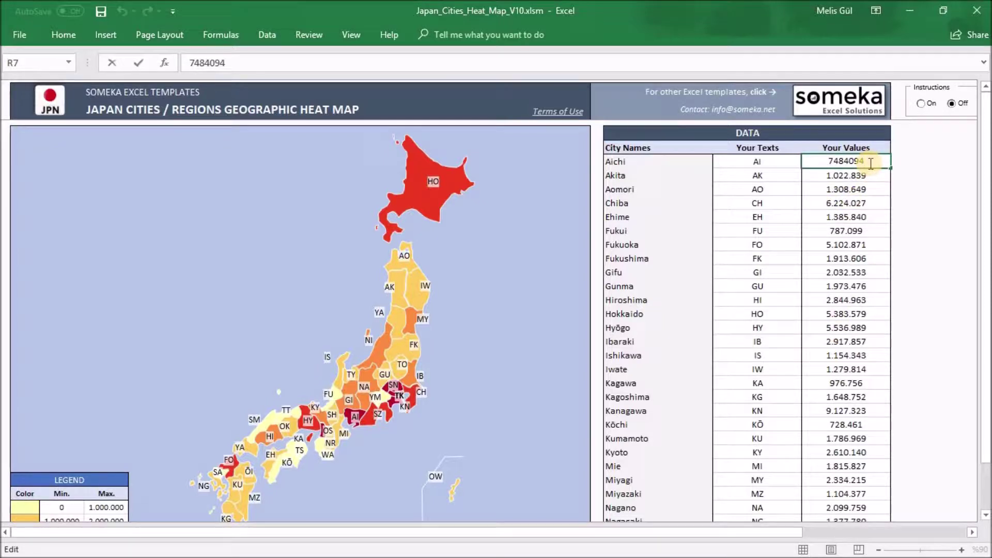
{"action": "left_click", "coordinate": [876, 150]}
{"action": "double_click", "coordinate": [876, 151]}
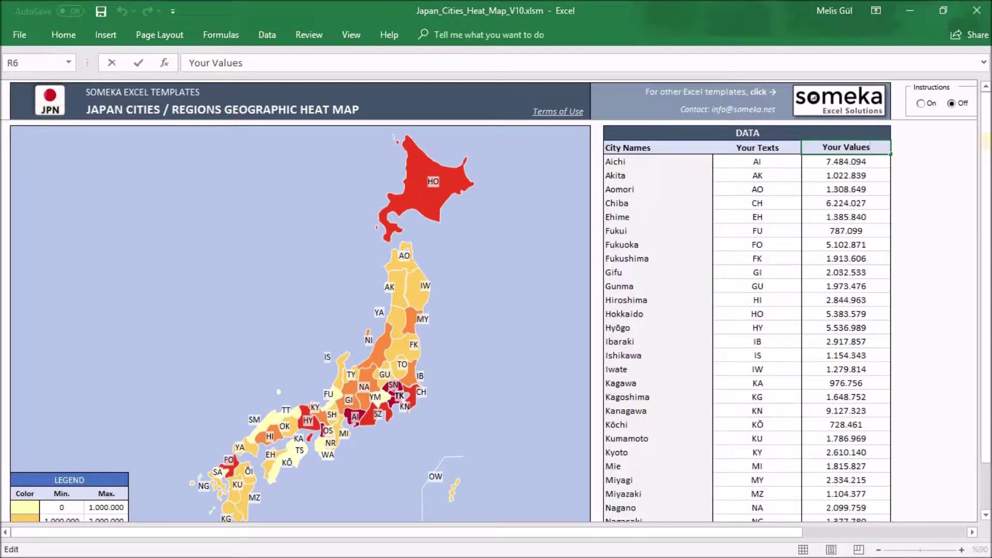
{"action": "left_click_drag", "start_coordinate": [988, 149], "coordinate": [986, 178]}
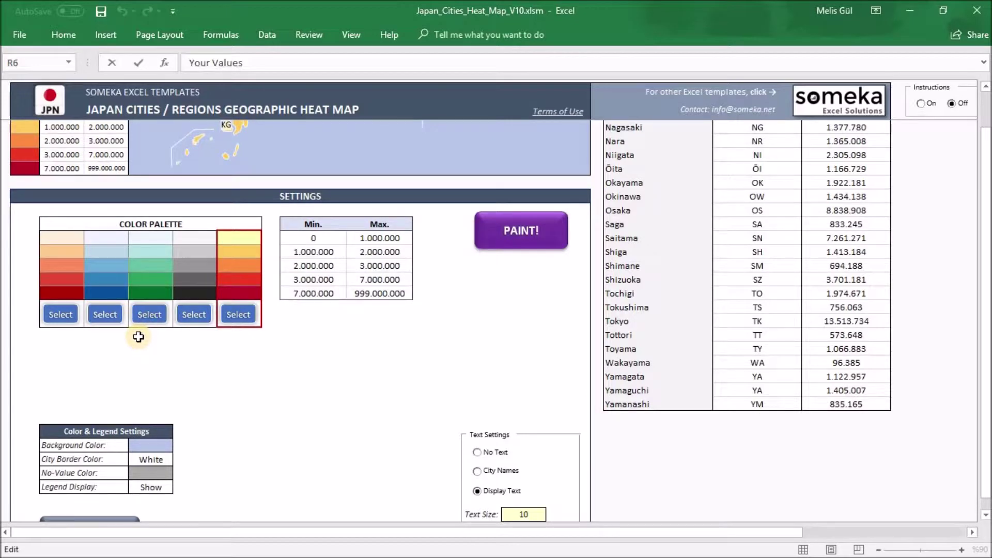
{"action": "left_click", "coordinate": [509, 247]}
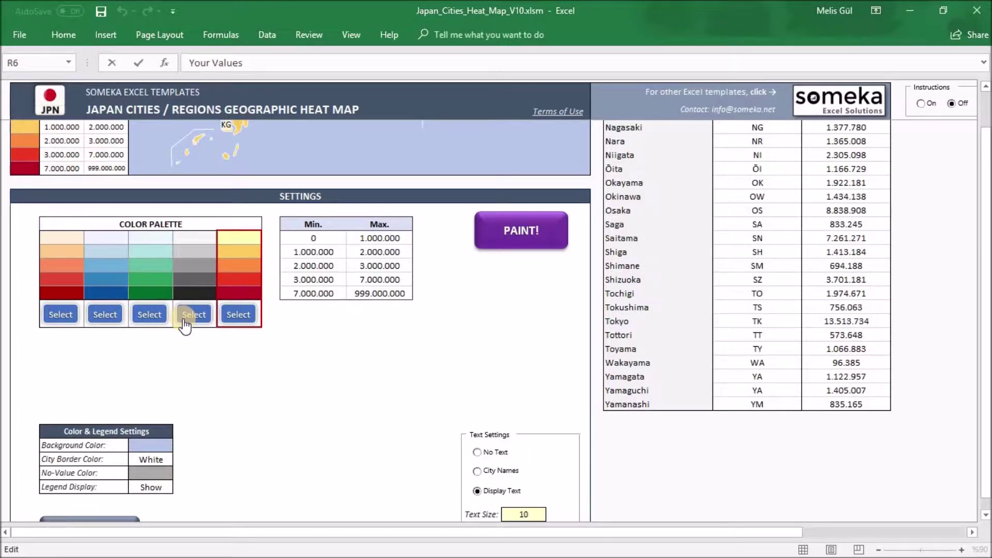
{"action": "left_click", "coordinate": [155, 238]}
{"action": "left_click", "coordinate": [67, 37]}
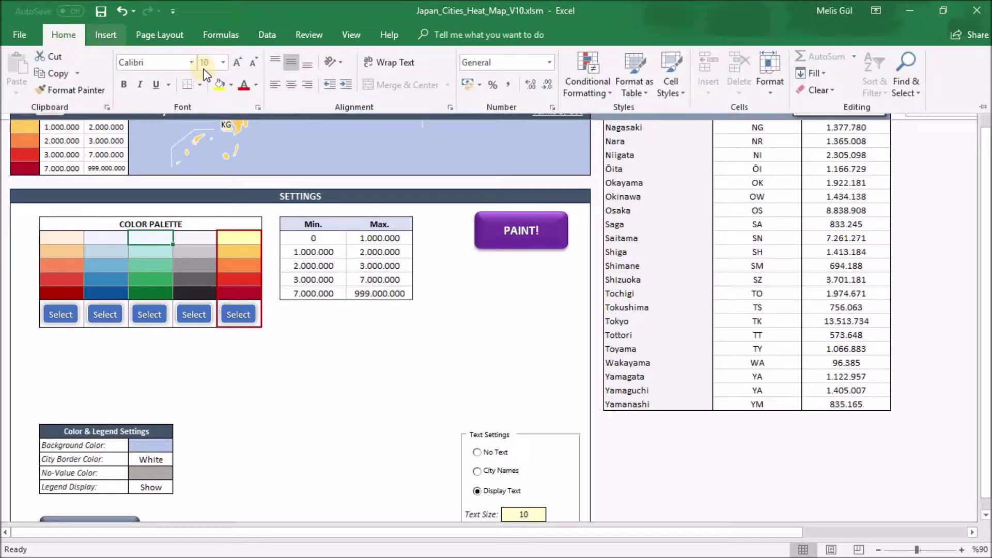
{"action": "left_click", "coordinate": [231, 85]}
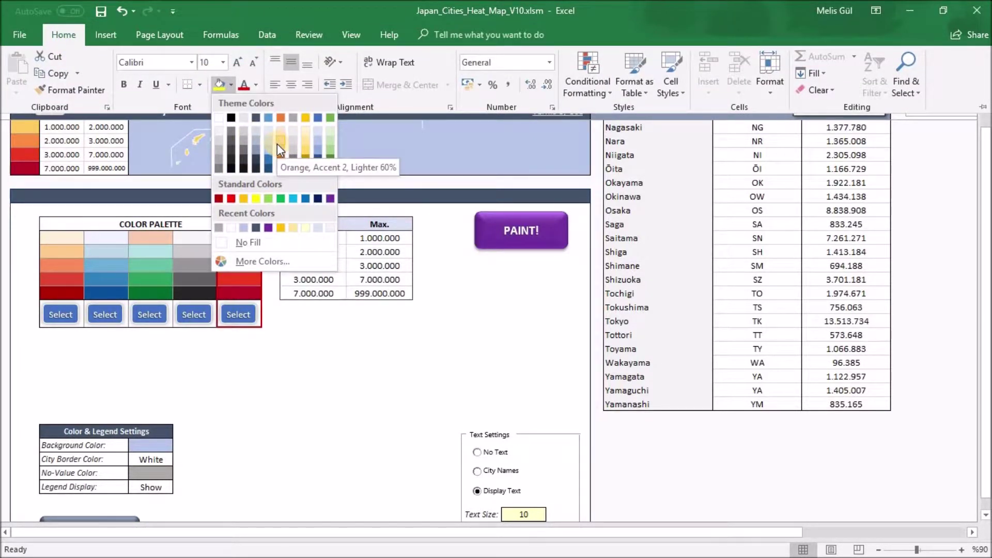
{"action": "left_click", "coordinate": [326, 318]}
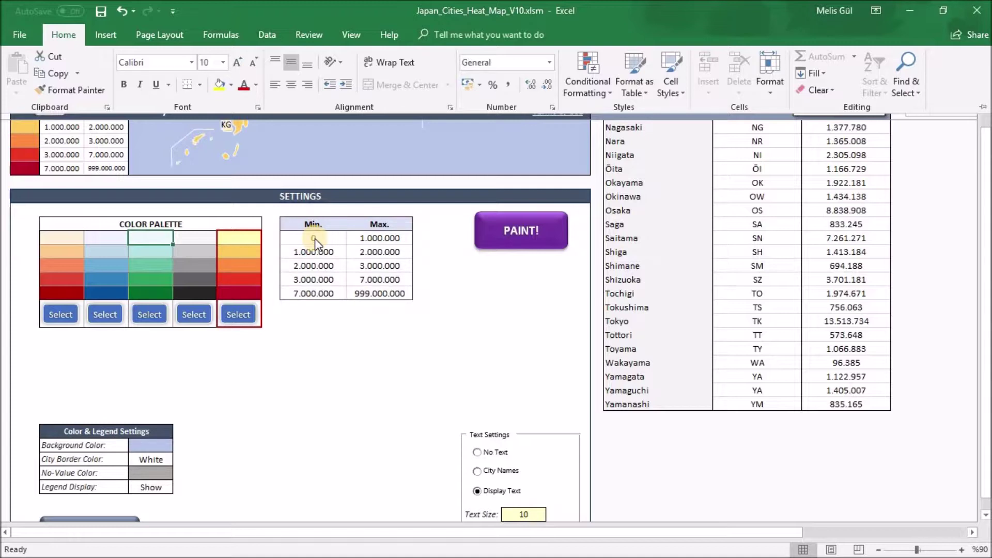
{"action": "left_click", "coordinate": [236, 401]}
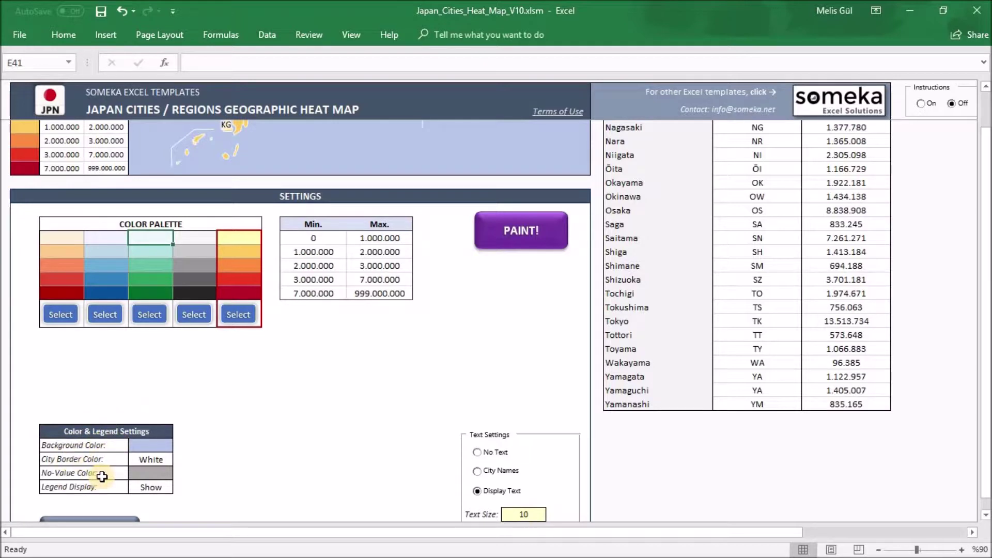
{"action": "key", "text": "Down"}
{"action": "key", "text": "Down"}
{"action": "key", "text": "Down"}
{"action": "key", "text": "Down"}
{"action": "key", "text": "Down"}
{"action": "key", "text": "Down"}
{"action": "key", "text": "Down"}
{"action": "key", "text": "Down"}
{"action": "key", "text": "Down"}
{"action": "key", "text": "Down"}
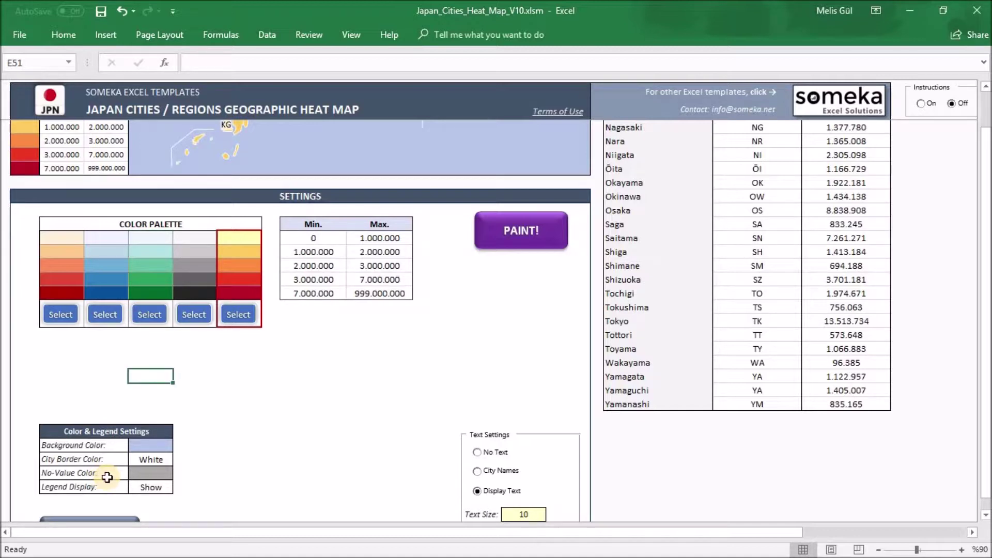
{"action": "left_click", "coordinate": [138, 475]}
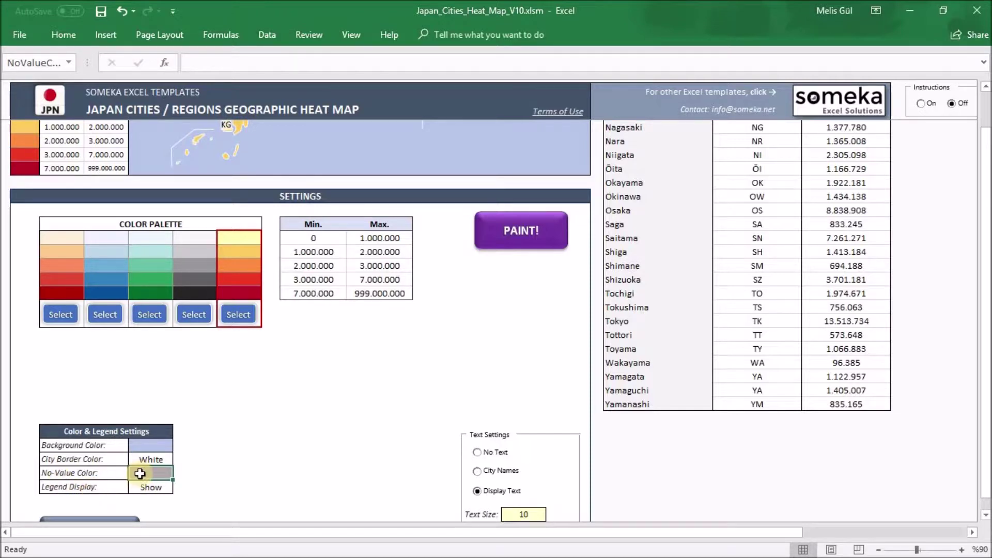
{"action": "left_click", "coordinate": [160, 491]}
{"action": "left_click", "coordinate": [179, 487]}
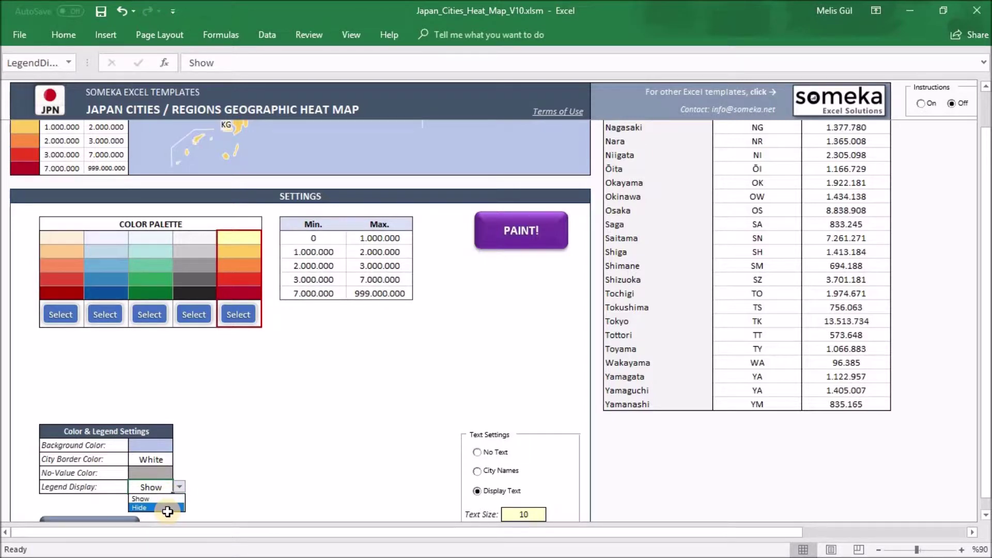
{"action": "key", "text": "Escape"}
{"action": "scroll", "coordinate": [421, 424], "scroll_direction": "down", "scroll_amount": 1}
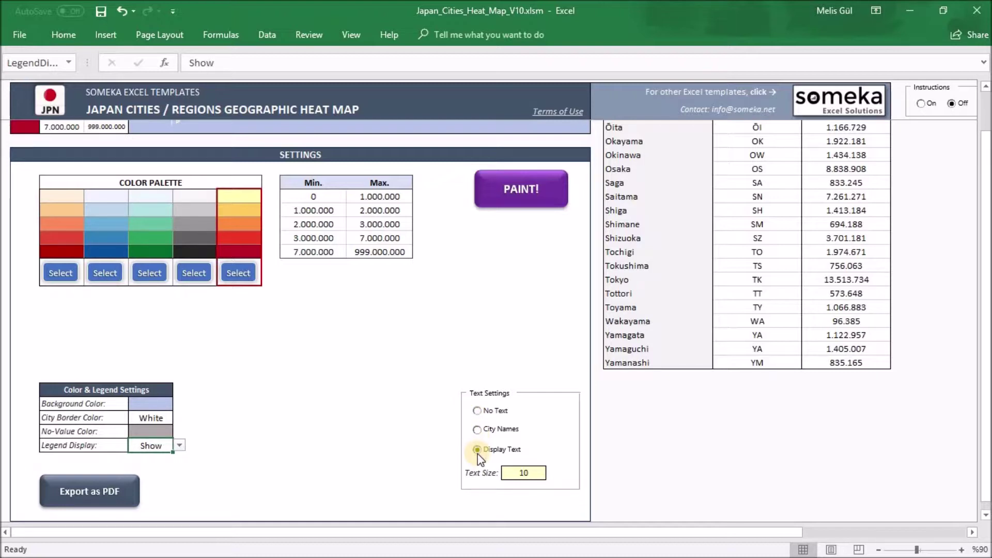
Scroll through the heat map and settings, then switch to the Japan GDP.xlsx workbook
{"action": "left_click_drag", "start_coordinate": [984, 184], "coordinate": [983, 98]}
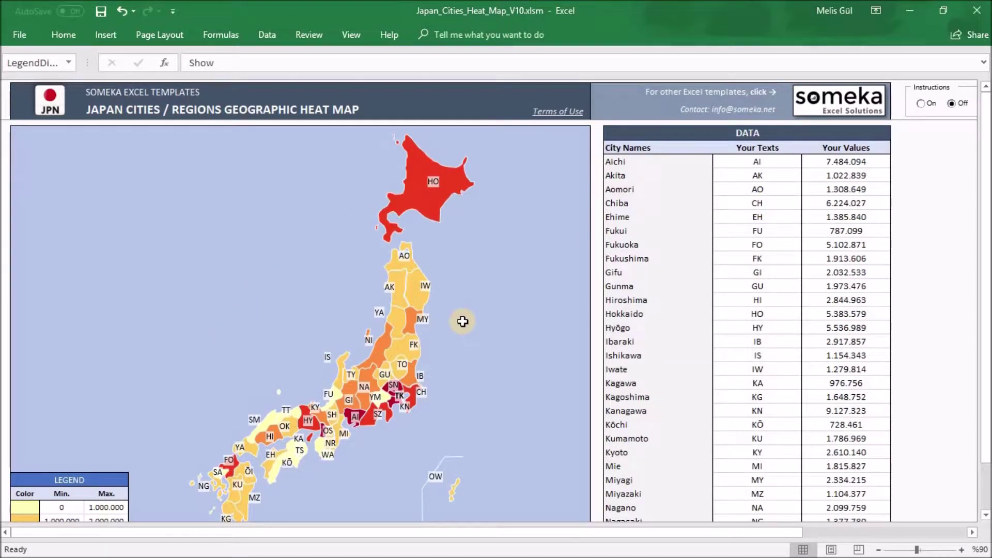
{"action": "scroll", "coordinate": [468, 331], "scroll_direction": "down", "scroll_amount": 5}
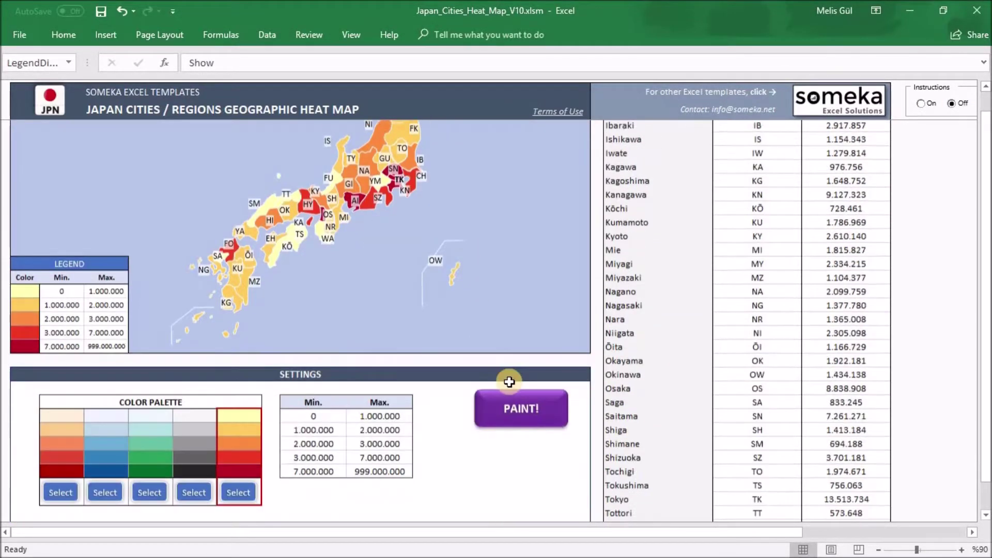
{"action": "scroll", "coordinate": [509, 381], "scroll_direction": "down", "scroll_amount": 5}
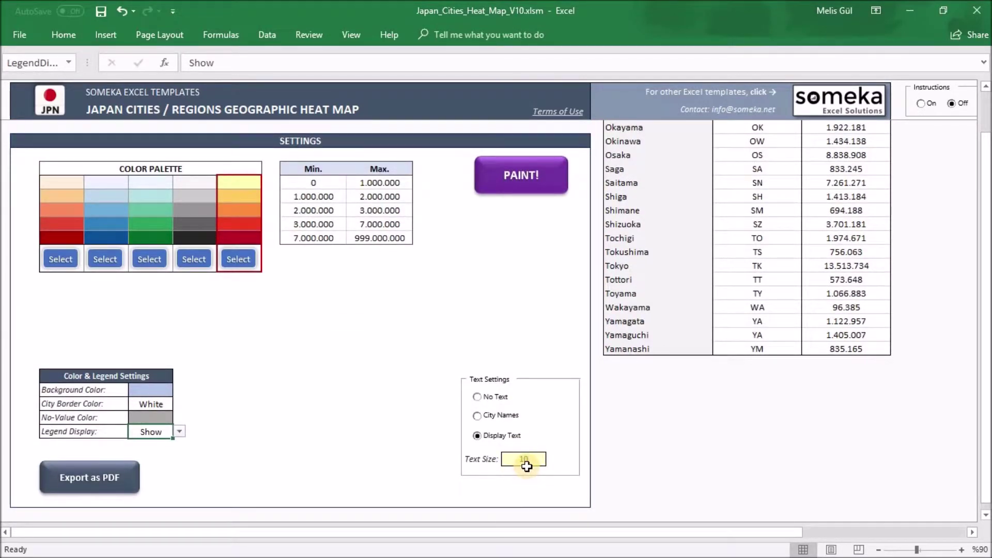
{"action": "scroll", "coordinate": [395, 310], "scroll_direction": "up", "scroll_amount": 5}
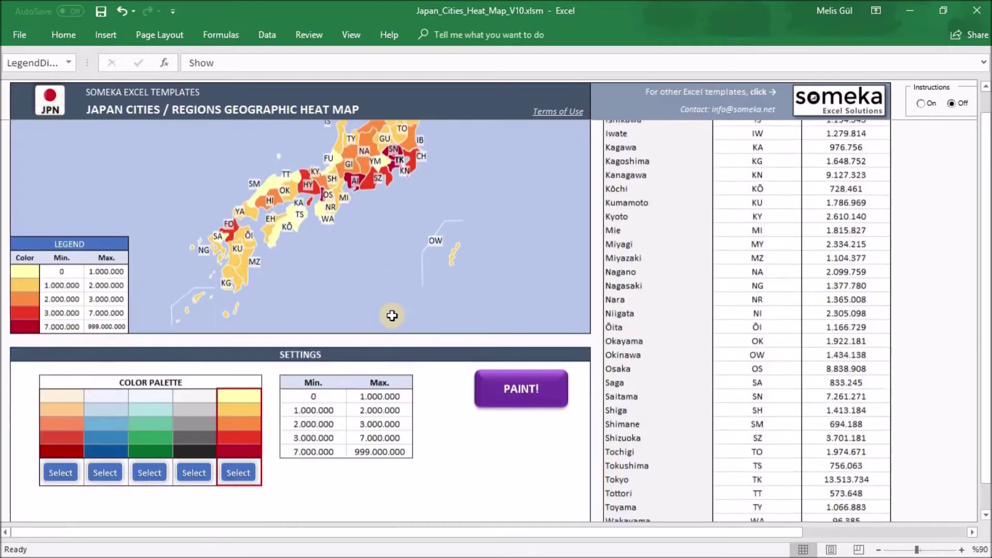
{"action": "scroll", "coordinate": [391, 316], "scroll_direction": "up", "scroll_amount": 3}
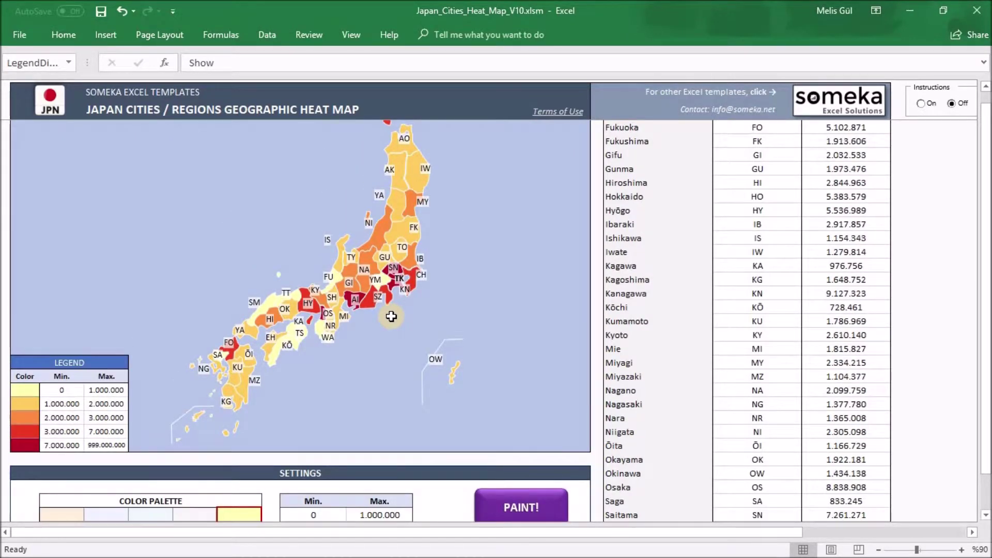
{"action": "key", "text": "alt+Tab"}
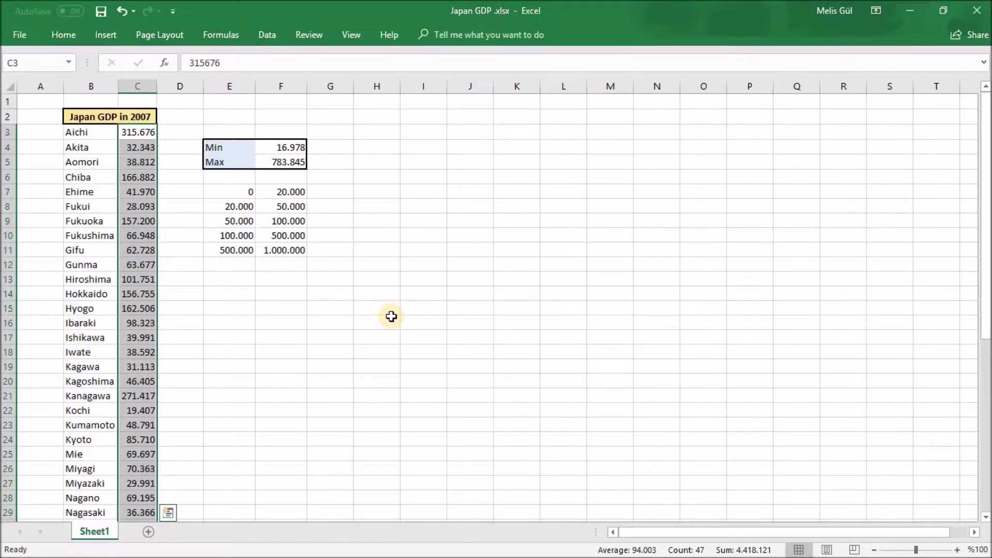
Paste column C's 2007 GDP figures as values into Your Values from R7 down, then return to Japan GDP
{"action": "key", "text": "ctrl+c"}
{"action": "key", "text": "alt+Tab"}
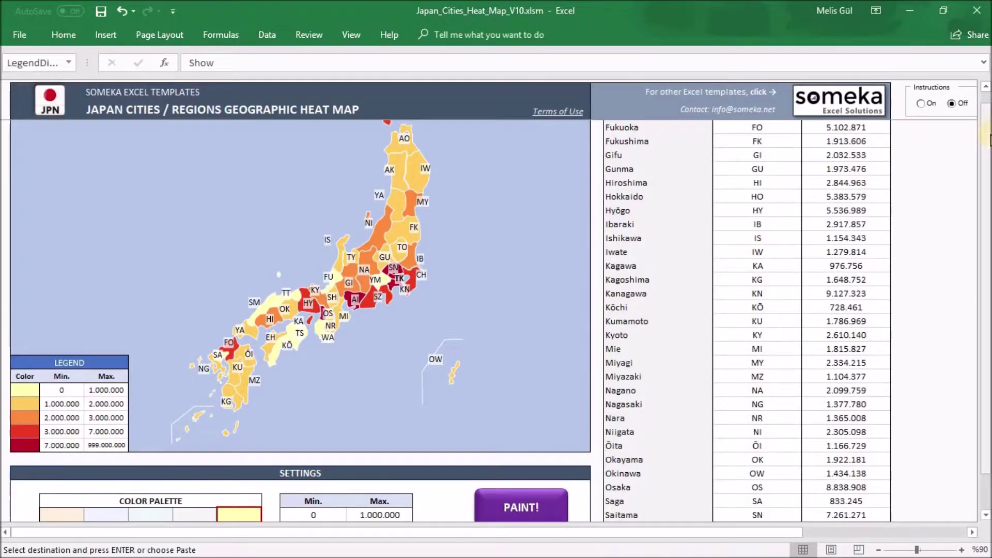
{"action": "scroll", "coordinate": [990, 139], "scroll_direction": "up", "scroll_amount": 3}
{"action": "left_click", "coordinate": [851, 163]}
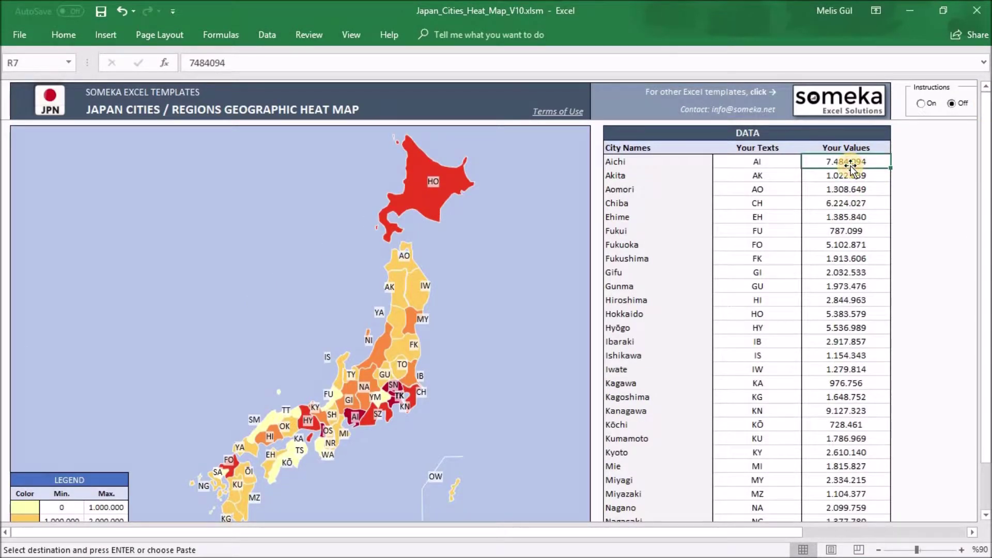
{"action": "key", "text": "ctrl+shift+Down"}
{"action": "key", "text": "ctrl+v"}
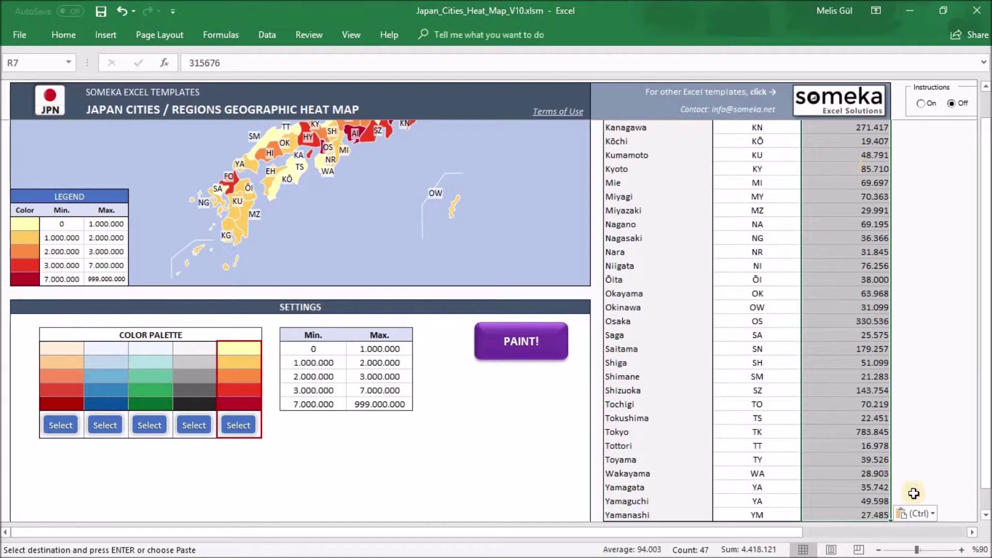
{"action": "left_click", "coordinate": [916, 514]}
{"action": "left_click", "coordinate": [909, 453]}
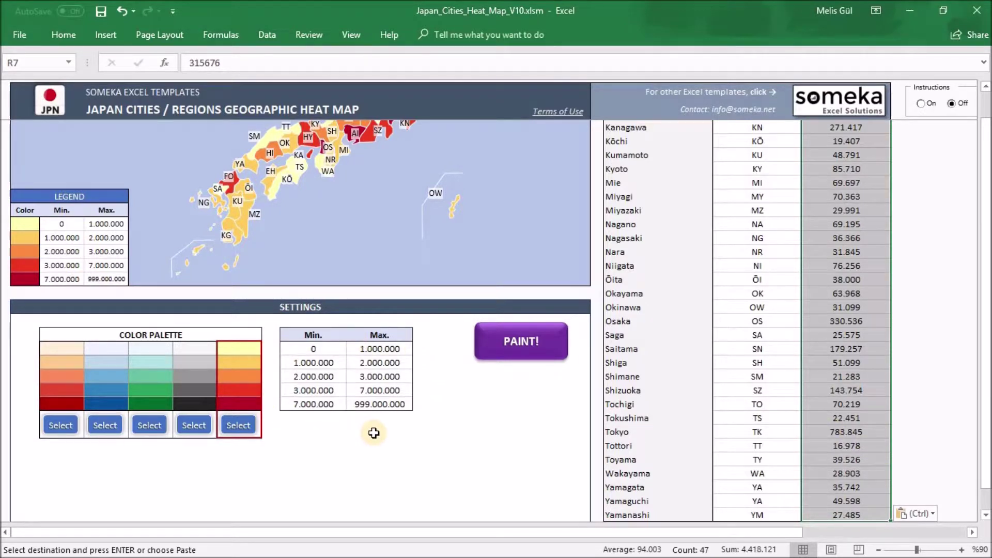
{"action": "key", "text": "alt+Tab"}
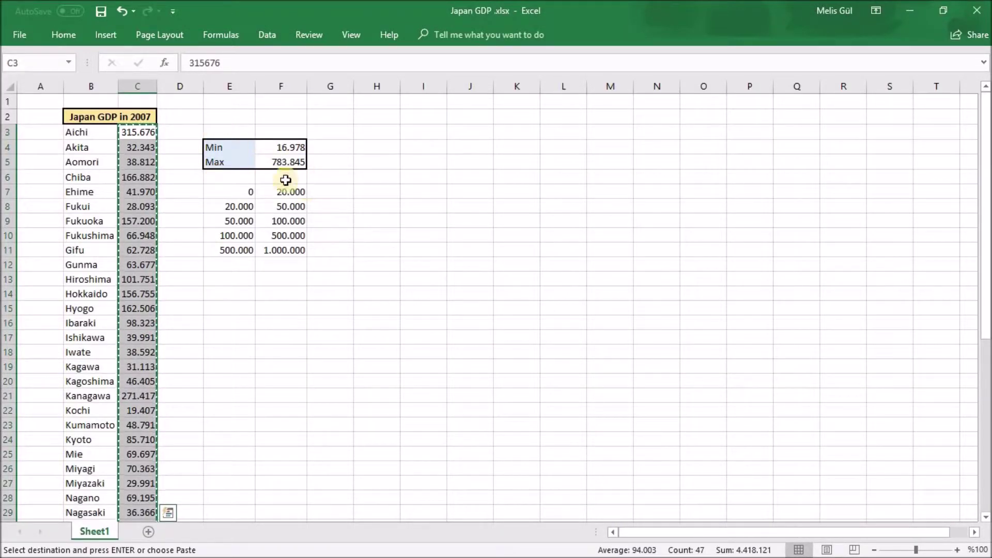
Paste the GDP bins E7:F11 as values into the Min/Max ranges I41:J45 and select the red palette
{"action": "left_click_drag", "start_coordinate": [251, 194], "coordinate": [264, 251]}
{"action": "key", "text": "ctrl+c"}
{"action": "key", "text": "alt+Tab"}
{"action": "left_click", "coordinate": [322, 352]}
{"action": "left_click_drag", "start_coordinate": [322, 352], "coordinate": [385, 404]}
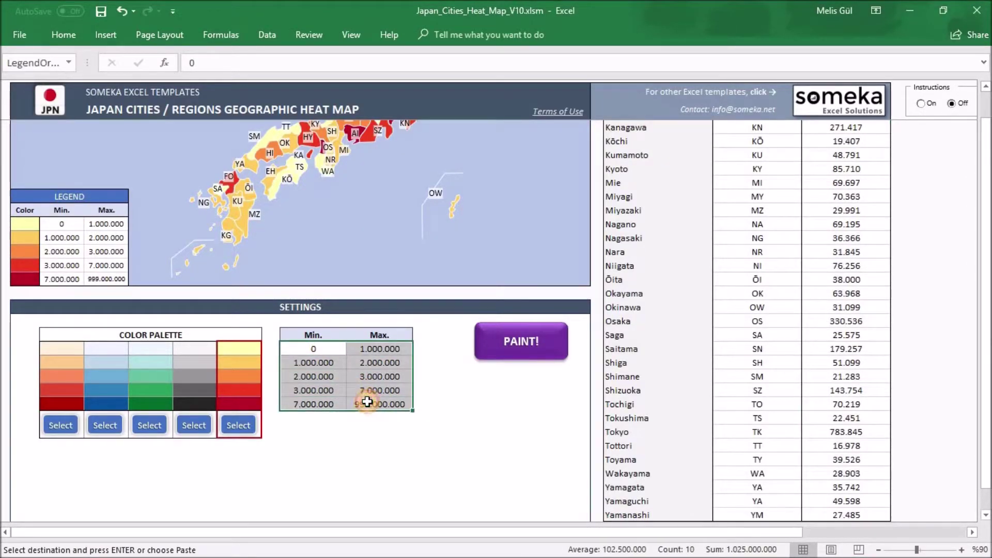
{"action": "key", "text": "ctrl+v"}
{"action": "left_click", "coordinate": [439, 422]}
{"action": "left_click", "coordinate": [424, 362]}
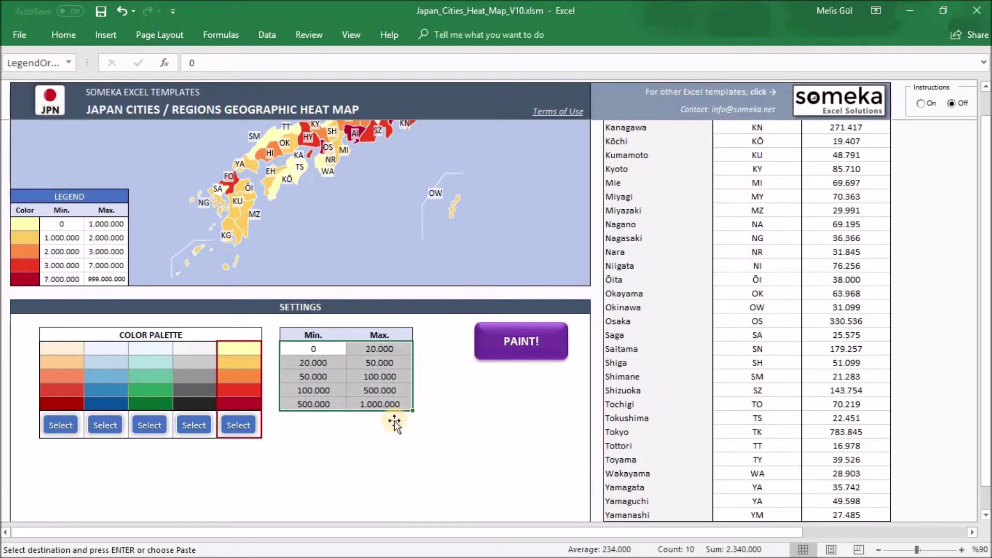
{"action": "scroll", "coordinate": [385, 429], "scroll_direction": "down", "scroll_amount": 2}
{"action": "left_click", "coordinate": [63, 339]}
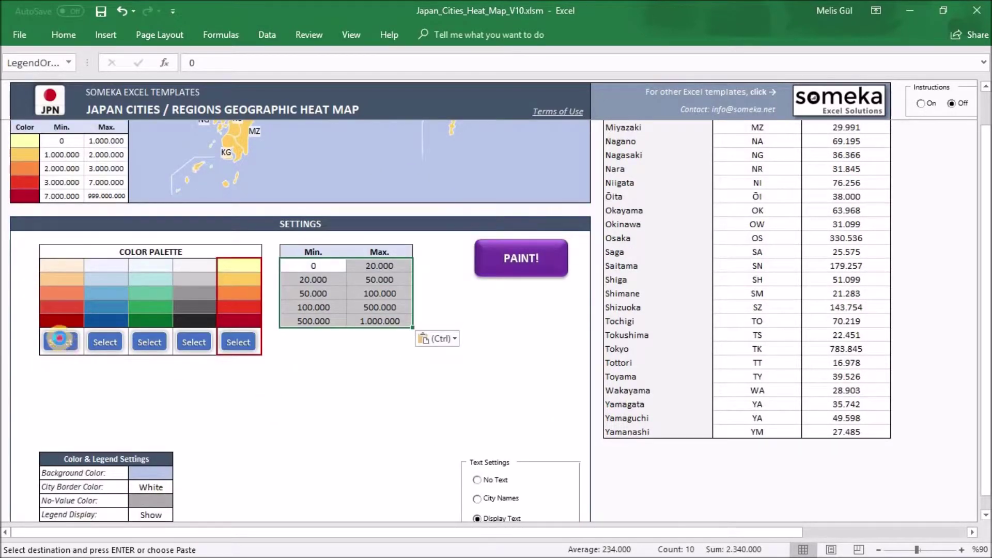
Set the City Border Color to Black
{"action": "left_click", "coordinate": [155, 486]}
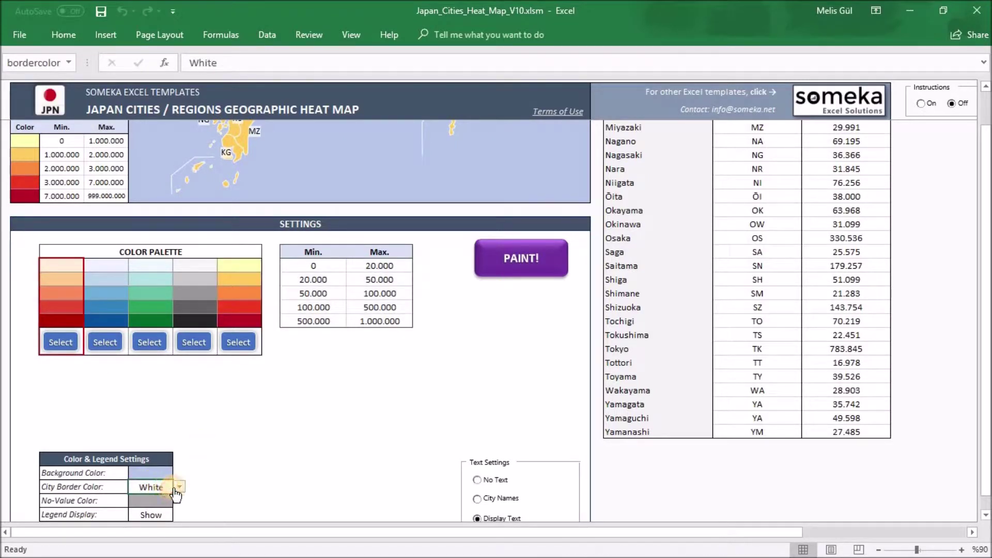
{"action": "left_click", "coordinate": [179, 487]}
{"action": "left_click", "coordinate": [155, 515]}
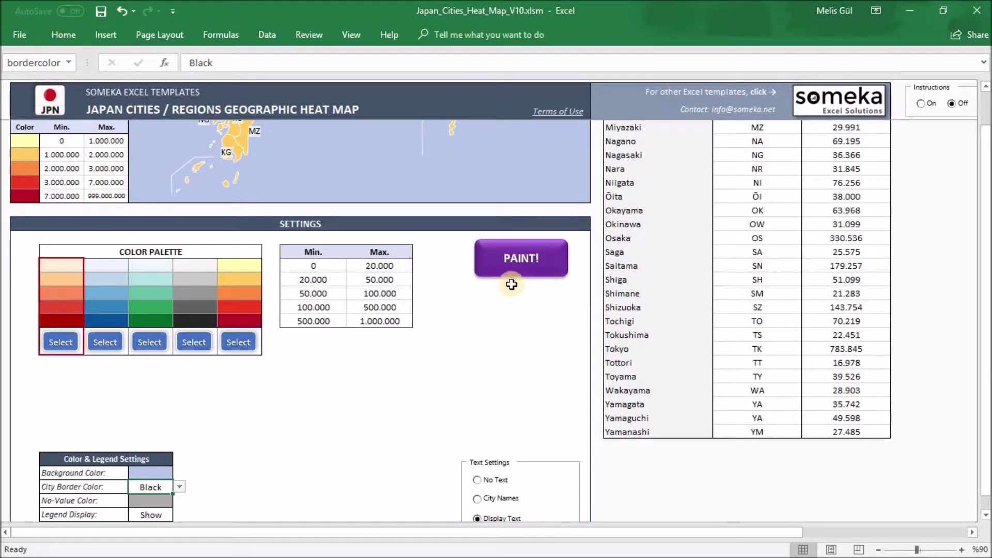
Repaint the map with PAINT! and zoom out to 80% to see it whole
{"action": "left_click", "coordinate": [492, 270]}
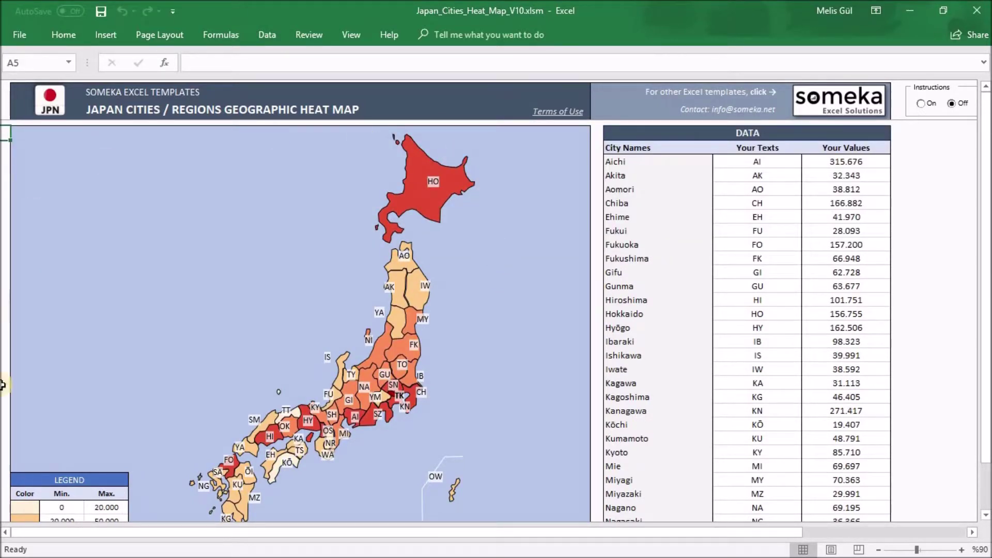
{"action": "left_click", "coordinate": [878, 550]}
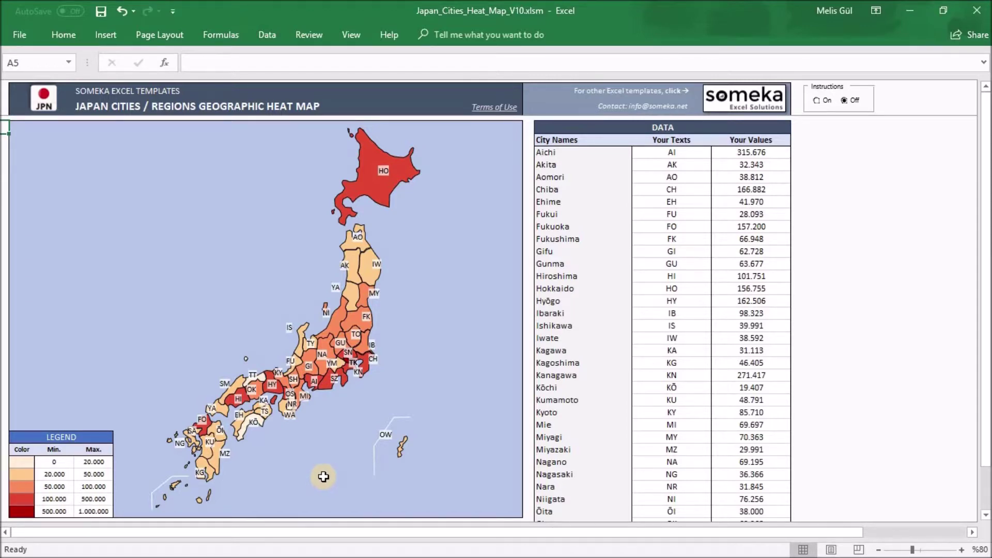
{"action": "scroll", "coordinate": [323, 476], "scroll_direction": "down", "scroll_amount": 5}
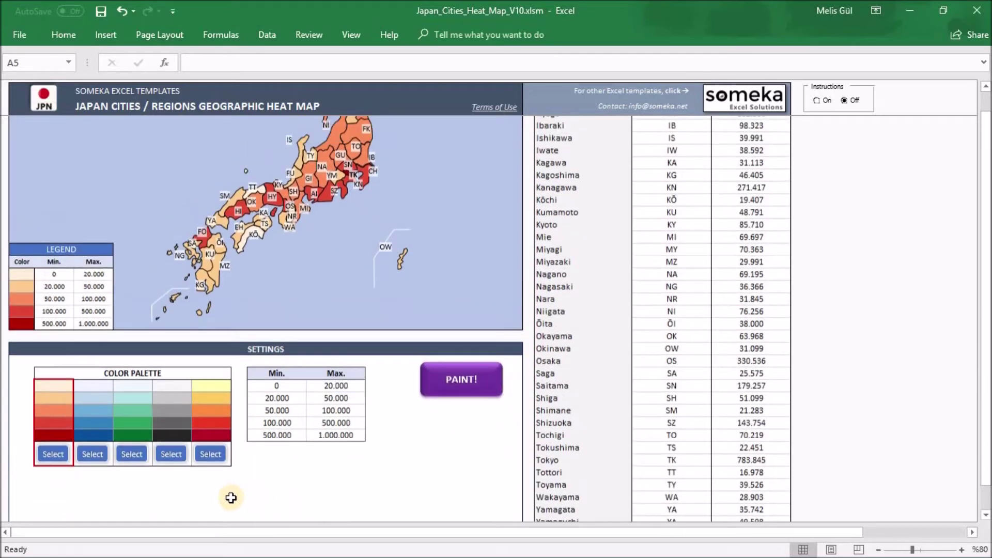
Export the heat map as Japan_Cities_Heat_Map_V10.pdf, review it in Acrobat Reader, then close it
{"action": "scroll", "coordinate": [231, 498], "scroll_direction": "down", "scroll_amount": 5}
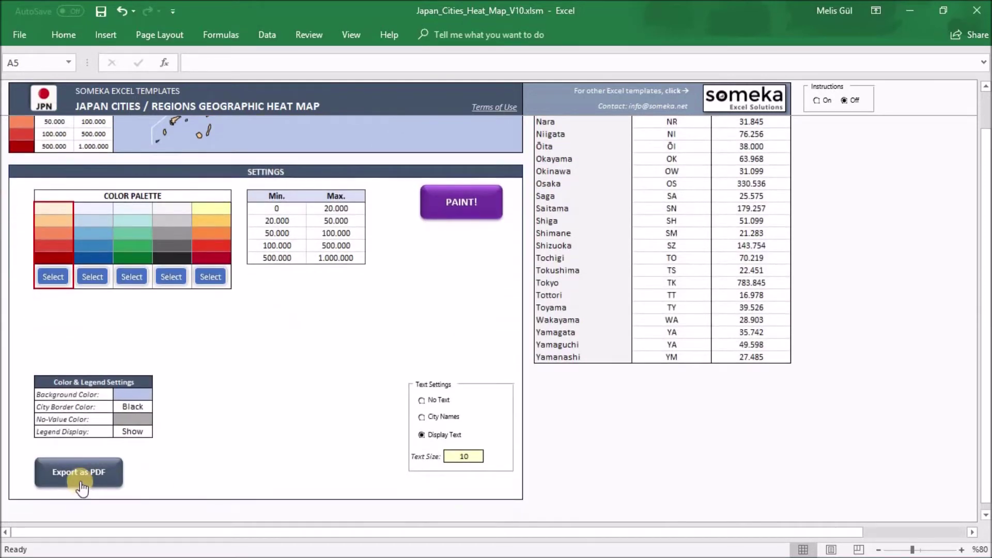
{"action": "left_click", "coordinate": [89, 474]}
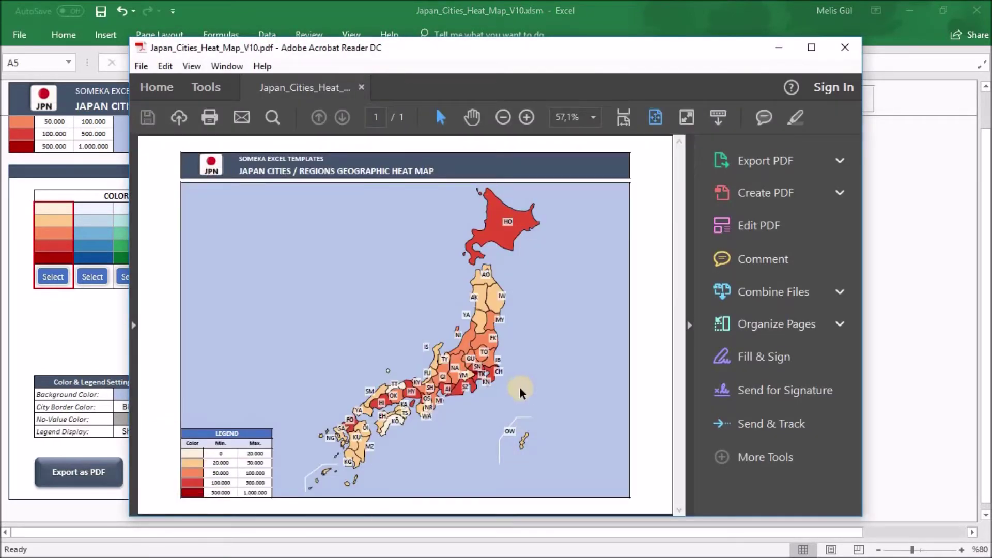
{"action": "left_click", "coordinate": [845, 47]}
{"action": "scroll", "coordinate": [983, 150], "scroll_direction": "up", "scroll_amount": 10}
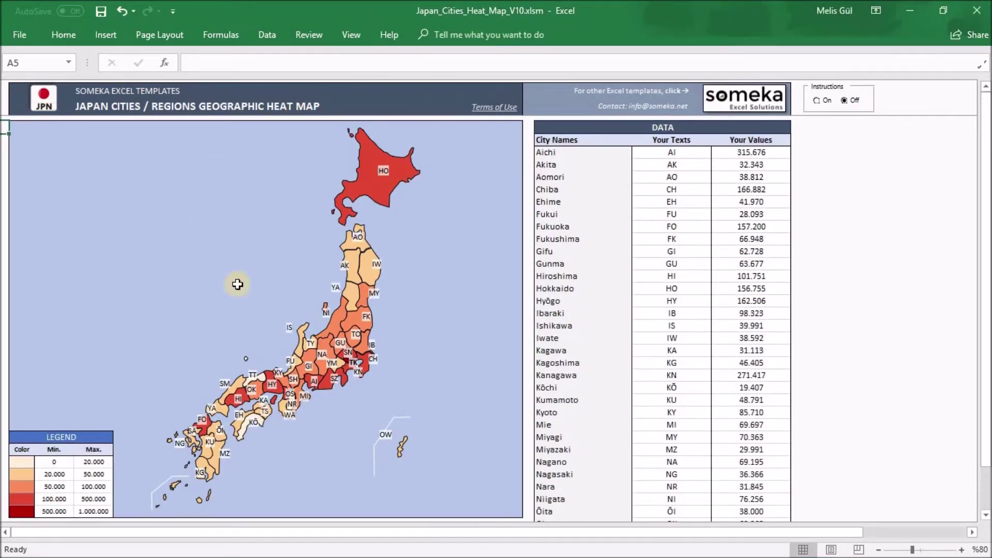
Unprotect the map sheet by entering its password, then select Hokkaido and drag it left
{"action": "left_click", "coordinate": [309, 35]}
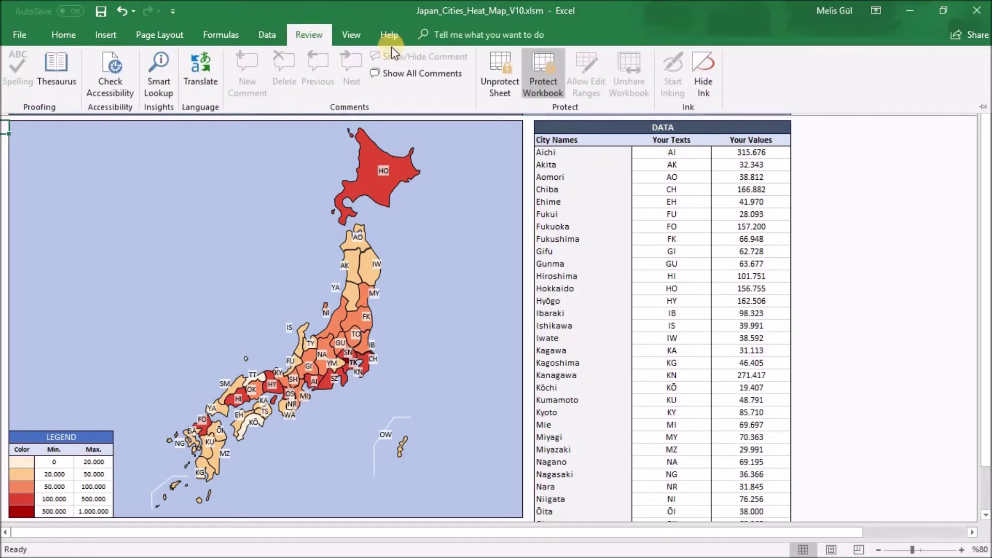
{"action": "left_click", "coordinate": [499, 73]}
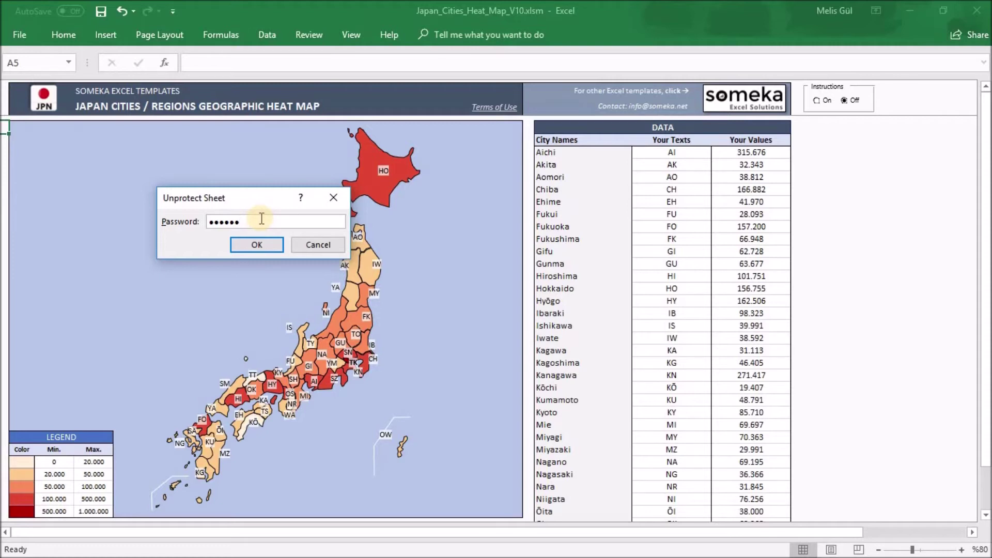
{"action": "key", "text": "Return"}
{"action": "left_click", "coordinate": [281, 189]}
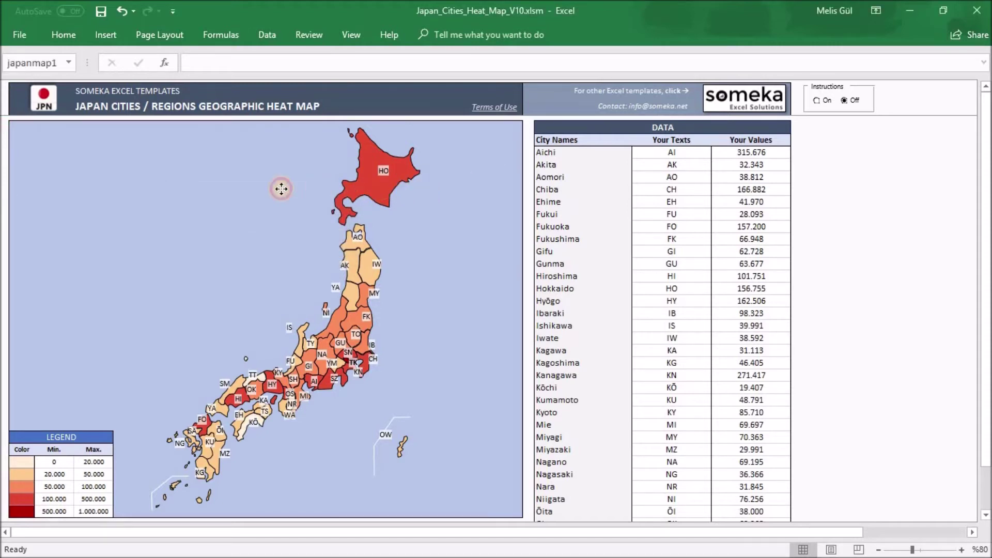
{"action": "left_click_drag", "start_coordinate": [380, 189], "coordinate": [256, 194]}
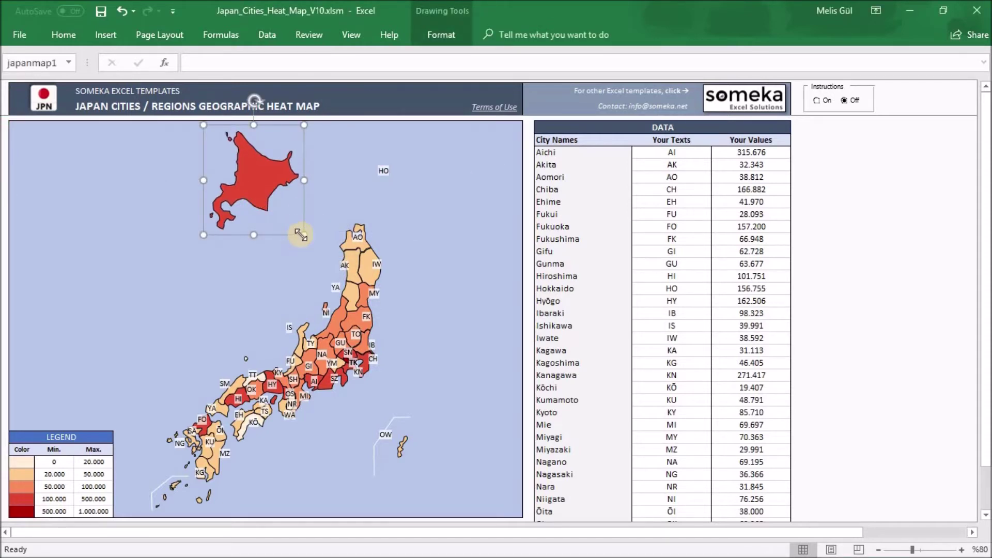
Enlarge the Hokkaido shape by its corner handle and fill it light blue
{"action": "left_click_drag", "start_coordinate": [300, 235], "coordinate": [319, 287]}
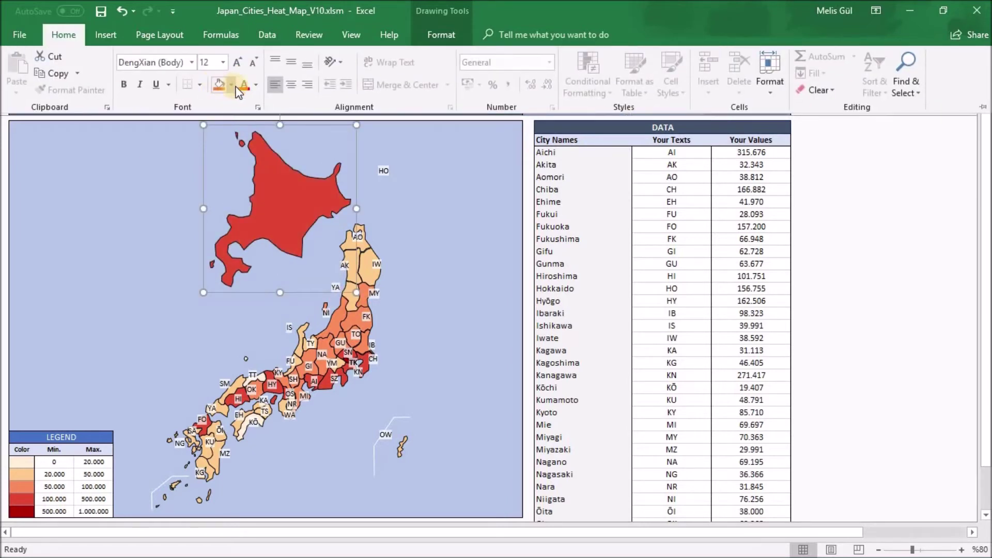
{"action": "left_click", "coordinate": [230, 84]}
{"action": "left_click", "coordinate": [293, 216]}
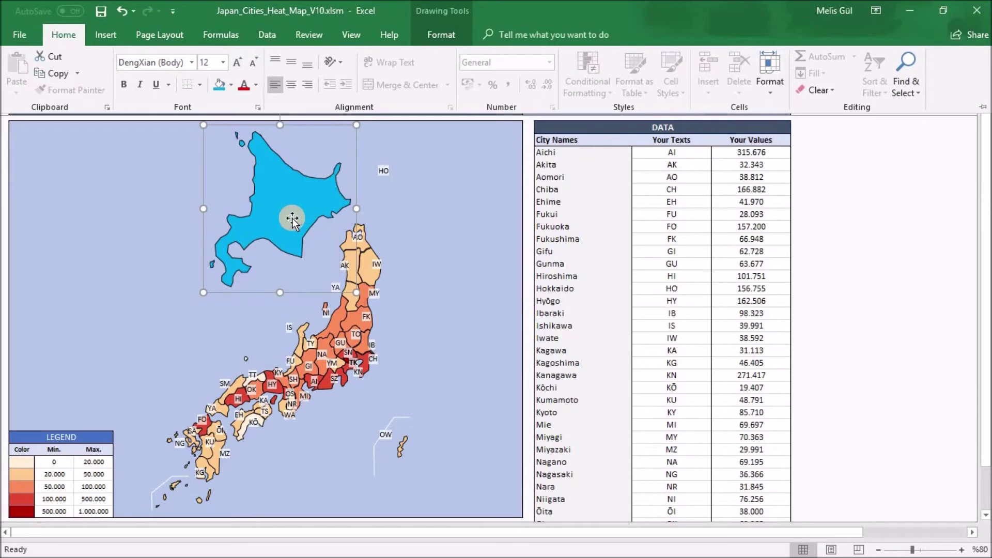